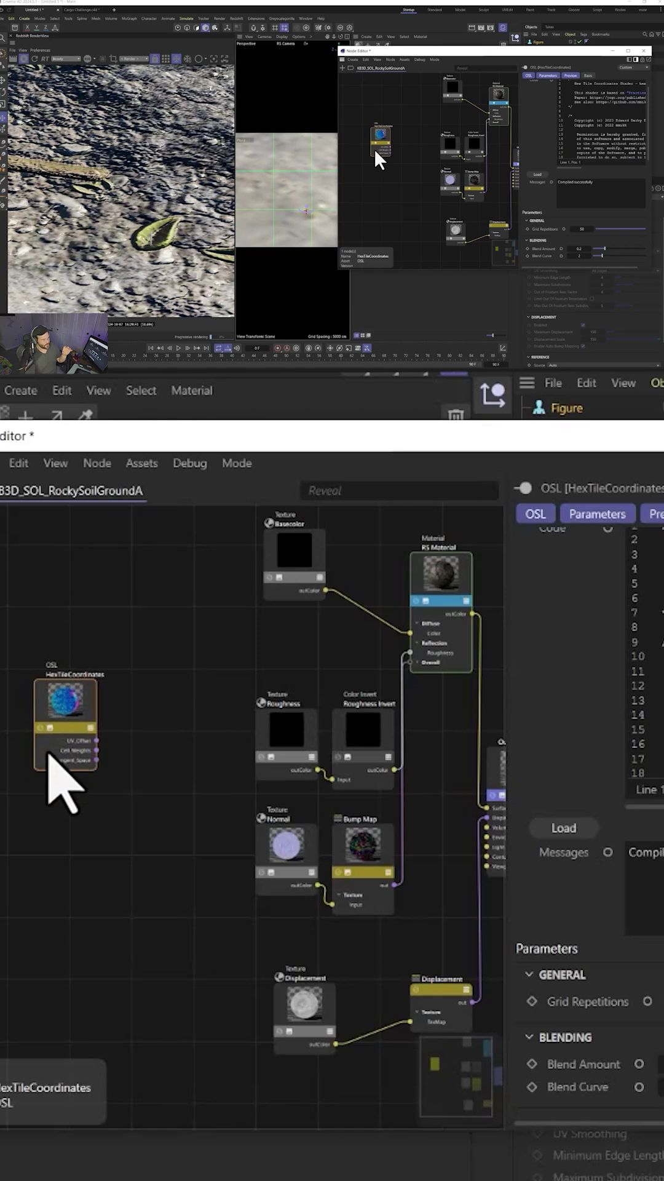
# Orbit to a top-down view of the displaced terrain, then select the HexTileCoordinates node.
pyautogui.keyDown('alt'); pyautogui.moveTo(296, 185); pyautogui.dragTo(303, 219); pyautogui.keyUp('alt')
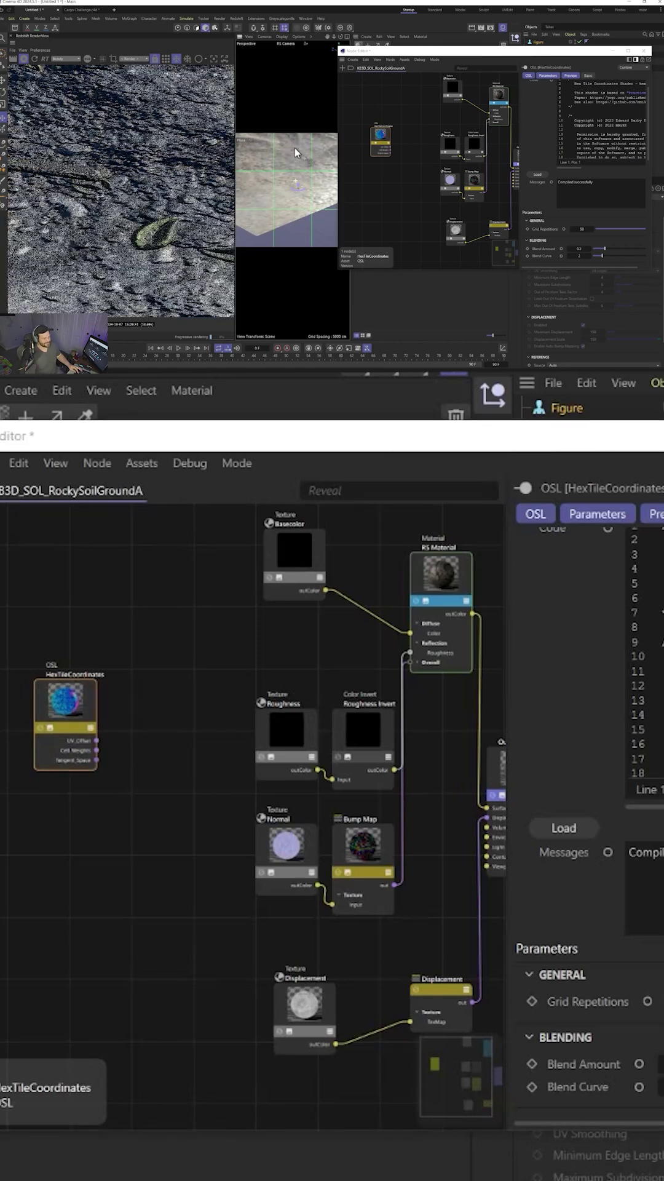
pyautogui.keyDown('alt'); pyautogui.moveTo(288, 196); pyautogui.dragTo(303, 205); pyautogui.keyUp('alt')
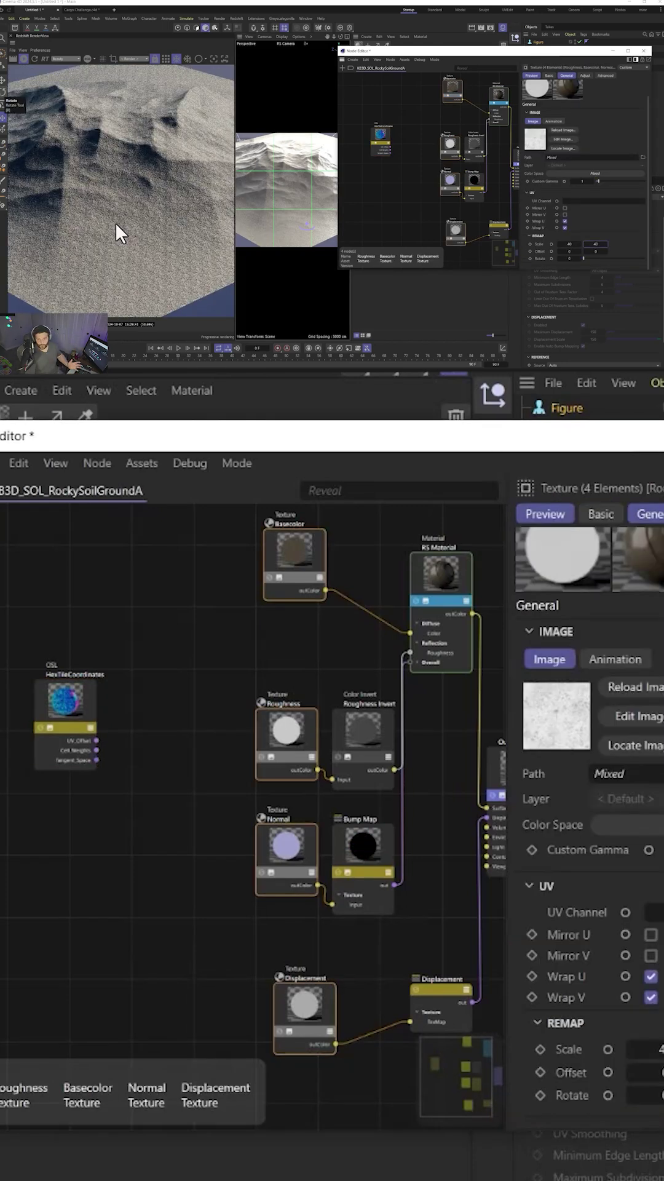
pyautogui.click(383, 132)
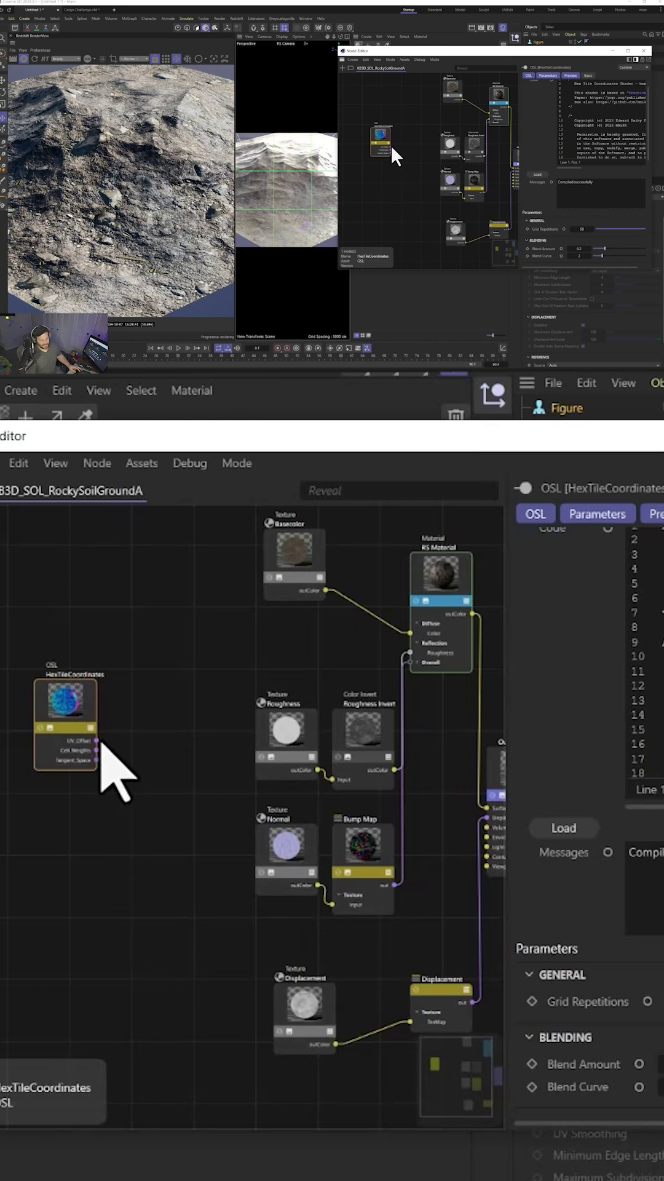
pyautogui.click(271, 562)
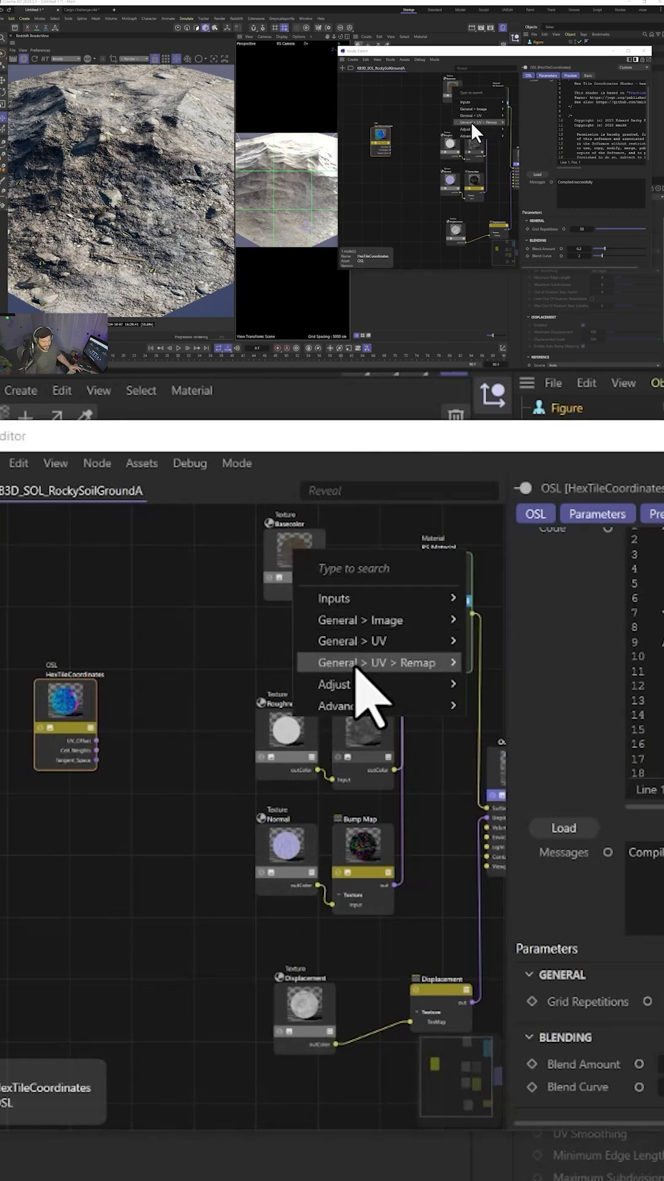
pyautogui.moveTo(378, 662)
pyautogui.click(502, 687)
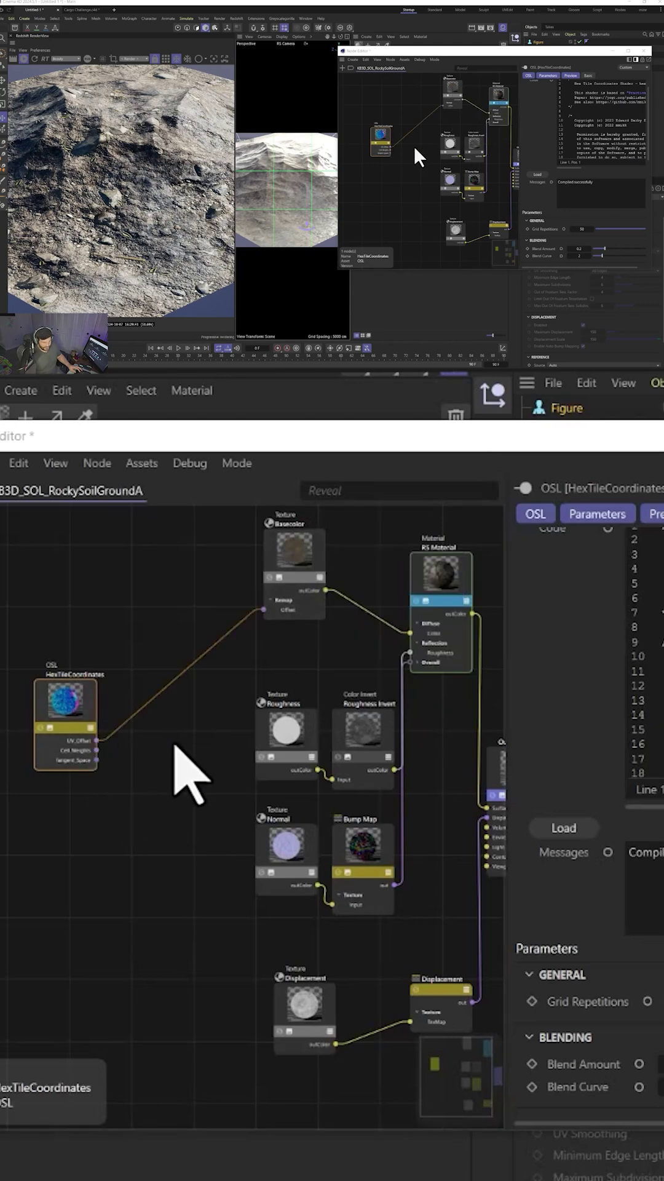
pyautogui.hotkey('ctrl', 'z')
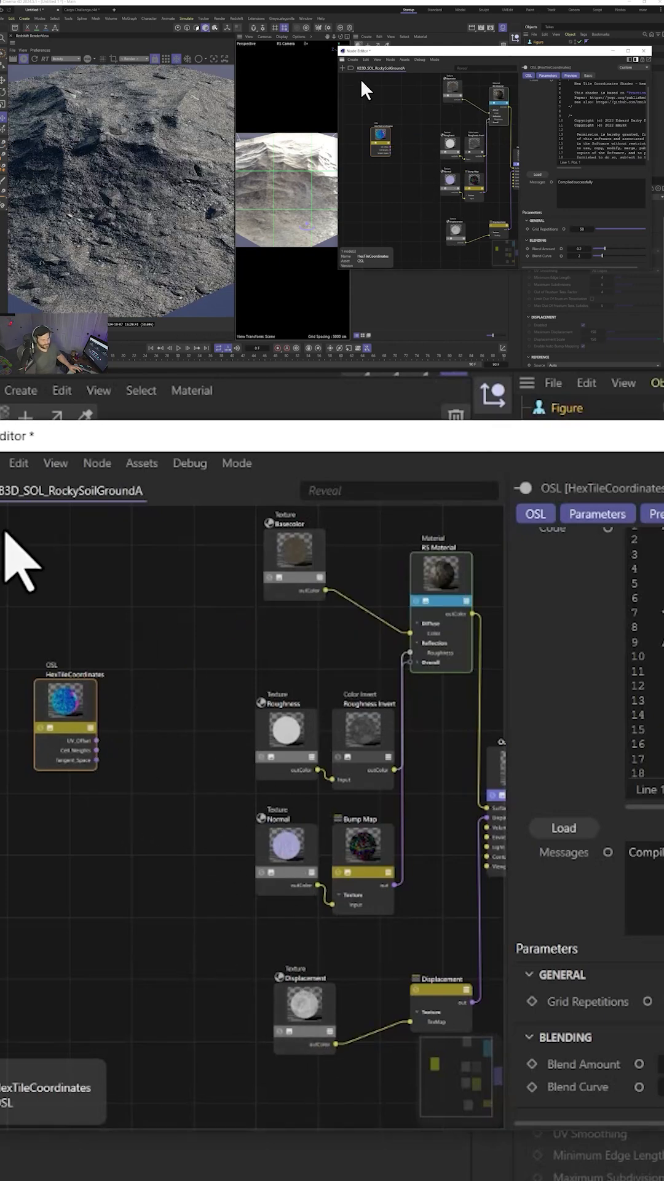
pyautogui.moveTo(185, 535); pyautogui.dragTo(338, 1078)
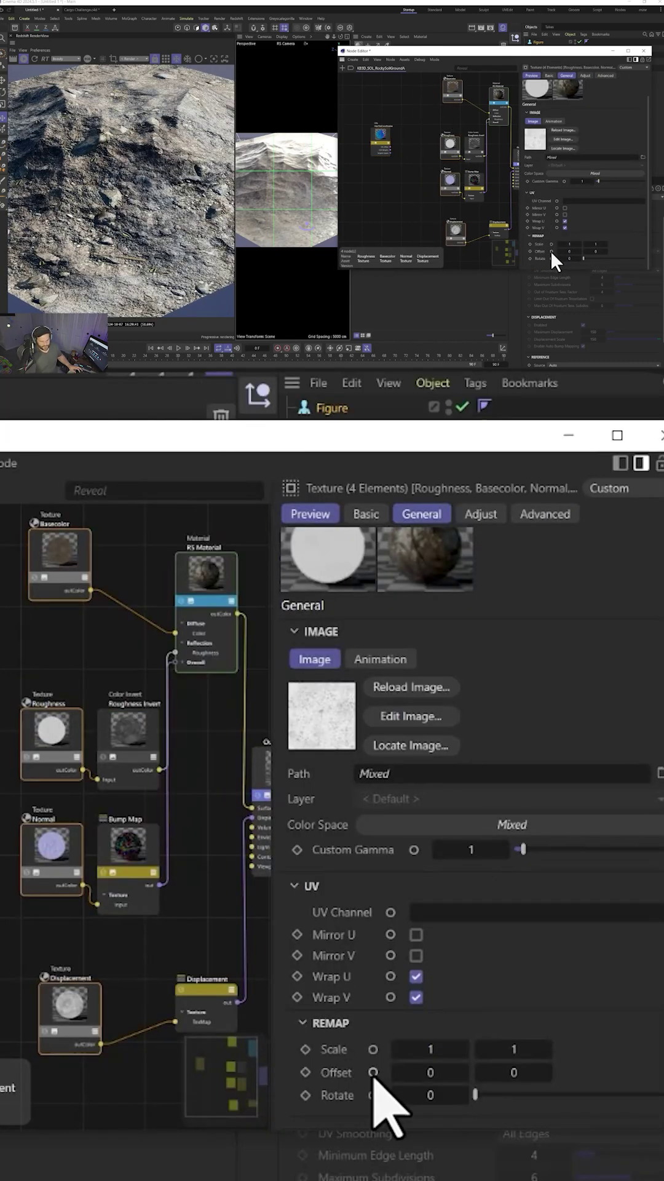
# Connect HexTileCoordinates to the Remap Offset of the four selected Texture nodes.
pyautogui.rightClick(551, 249)
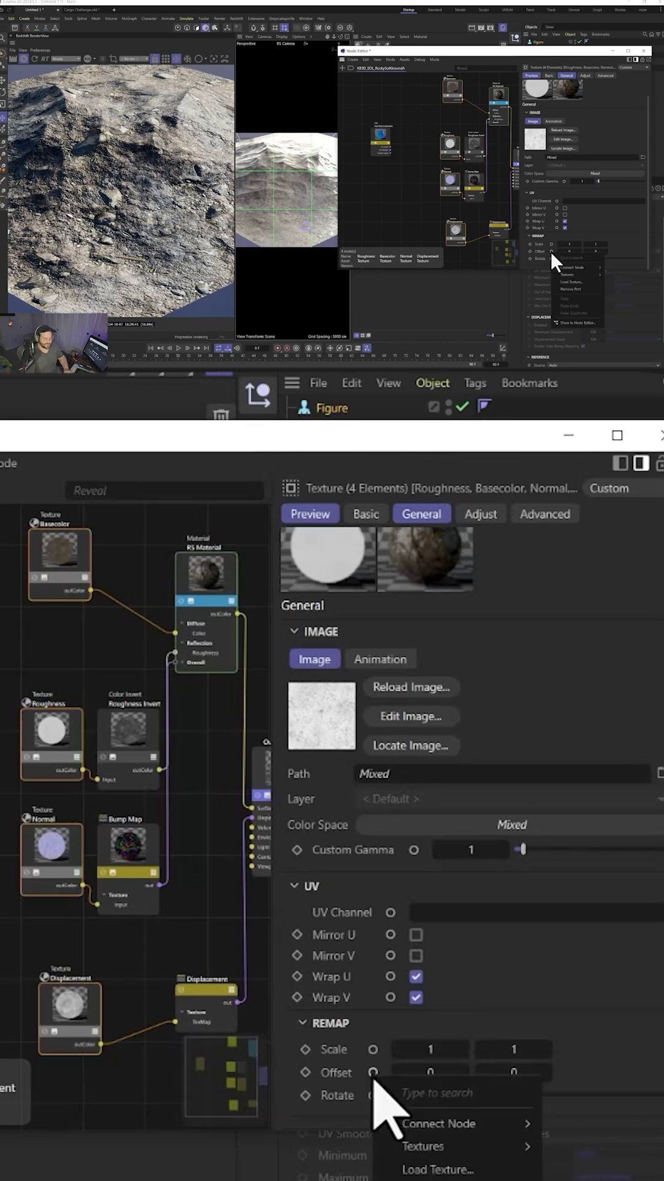
pyautogui.moveTo(499, 832)
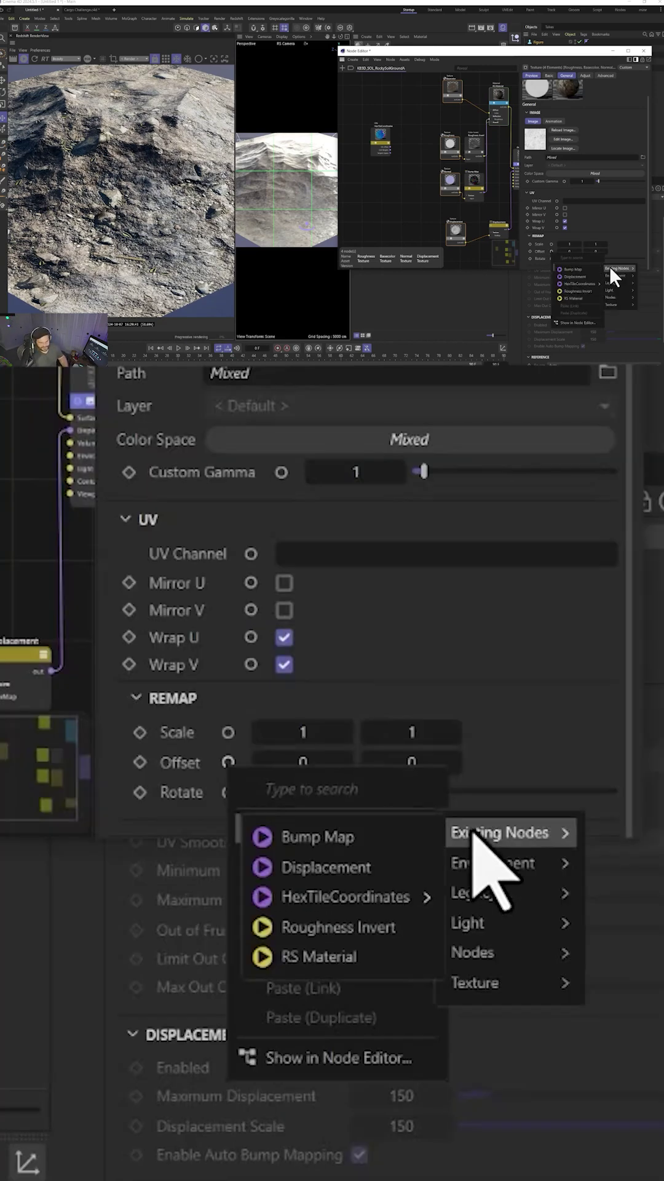
pyautogui.click(576, 284)
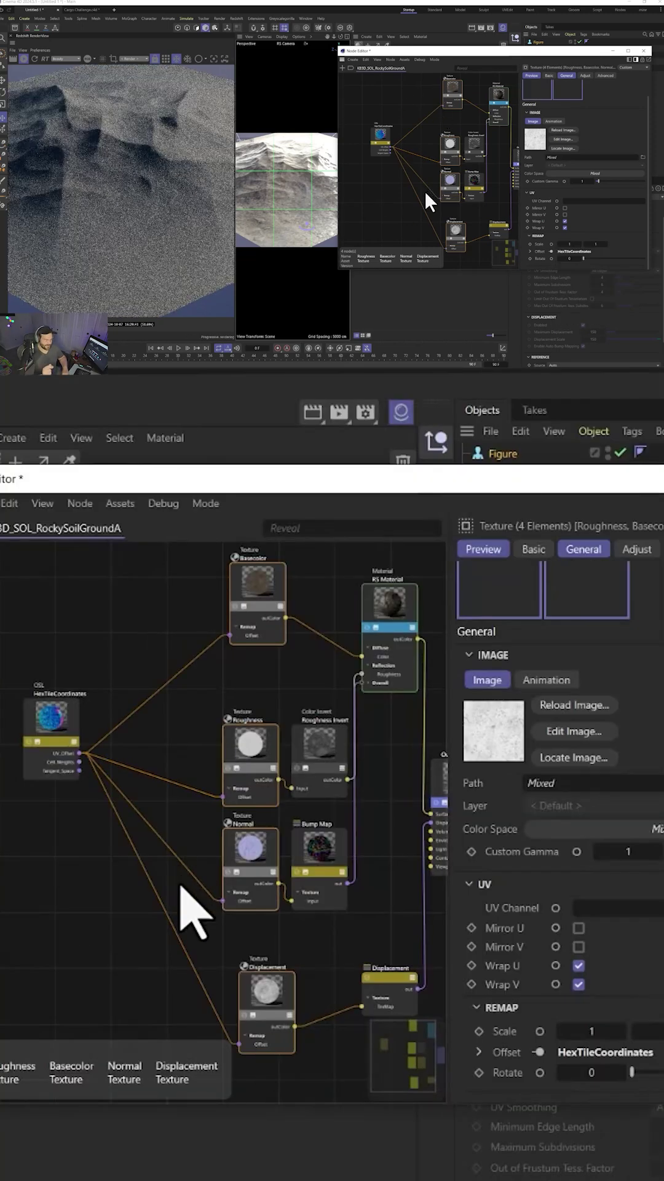